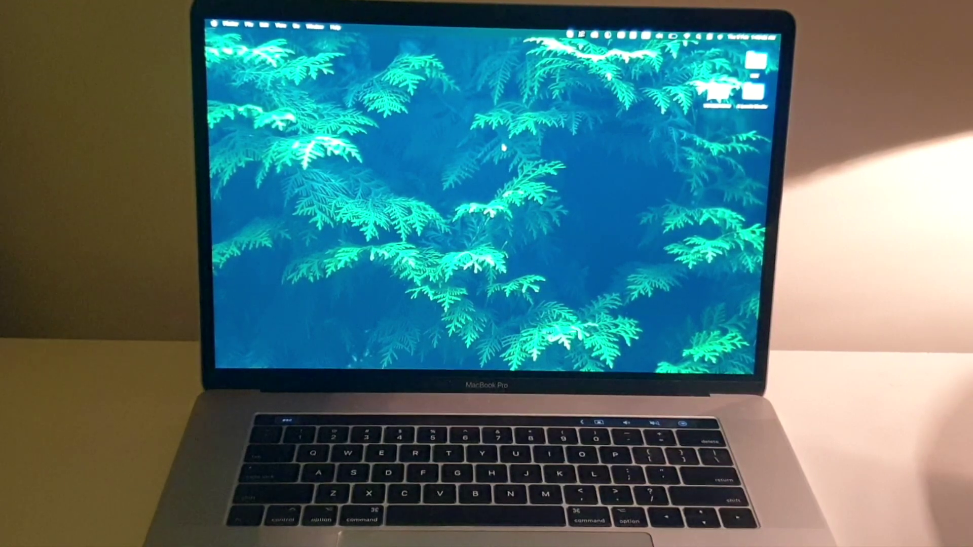
Step: Lock the screen to see the account icon, then open Users & Groups in System Settings
key("ctrl+super+q")
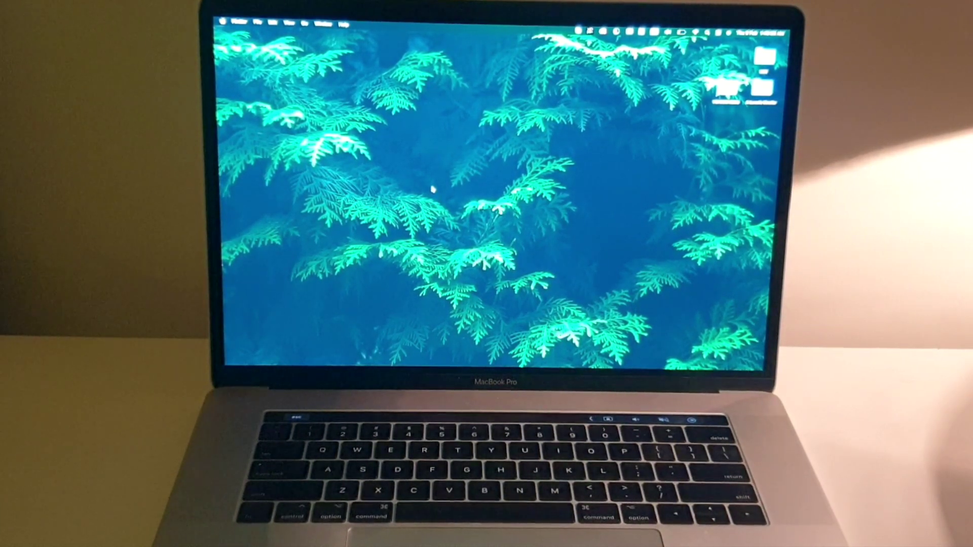
mouse_move(499, 357)
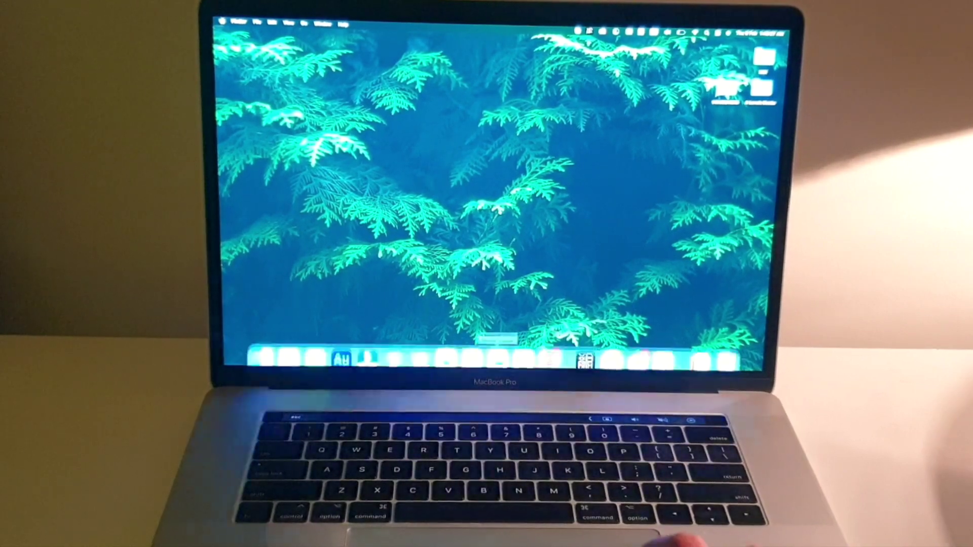
left_click(546, 350)
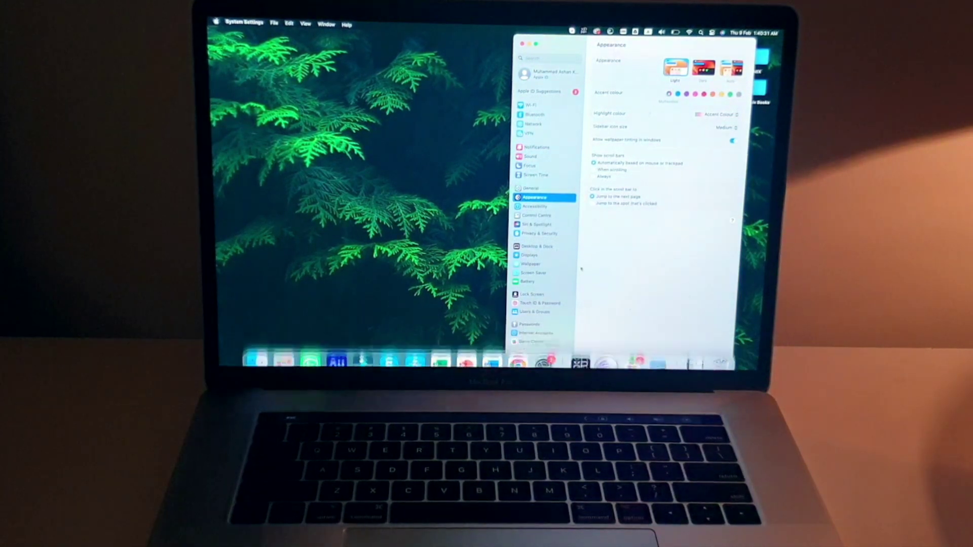
left_click(532, 313)
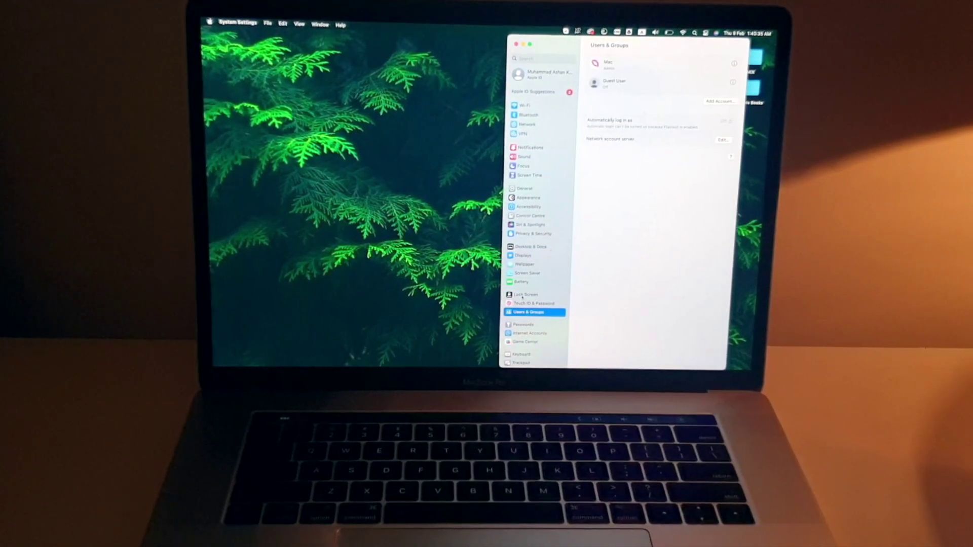
left_click(526, 295)
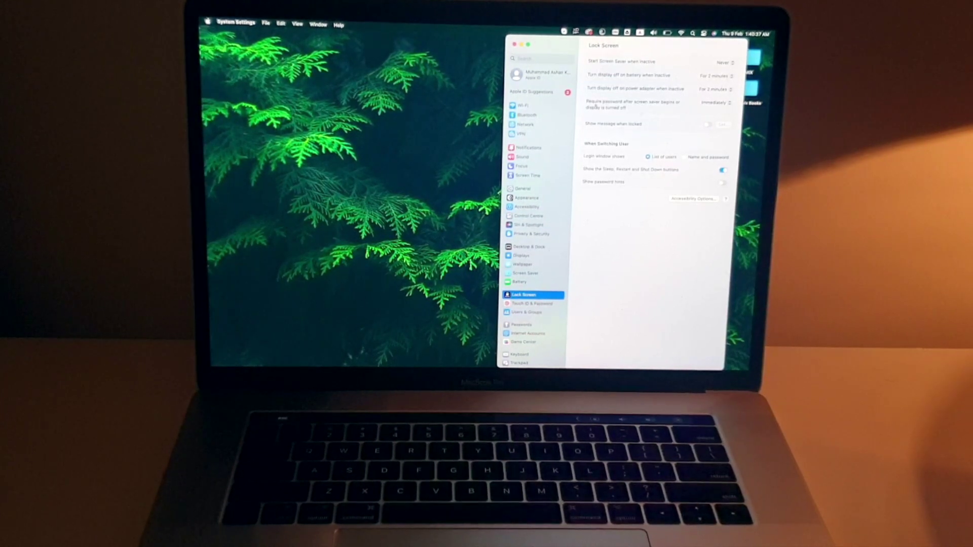
left_click(516, 313)
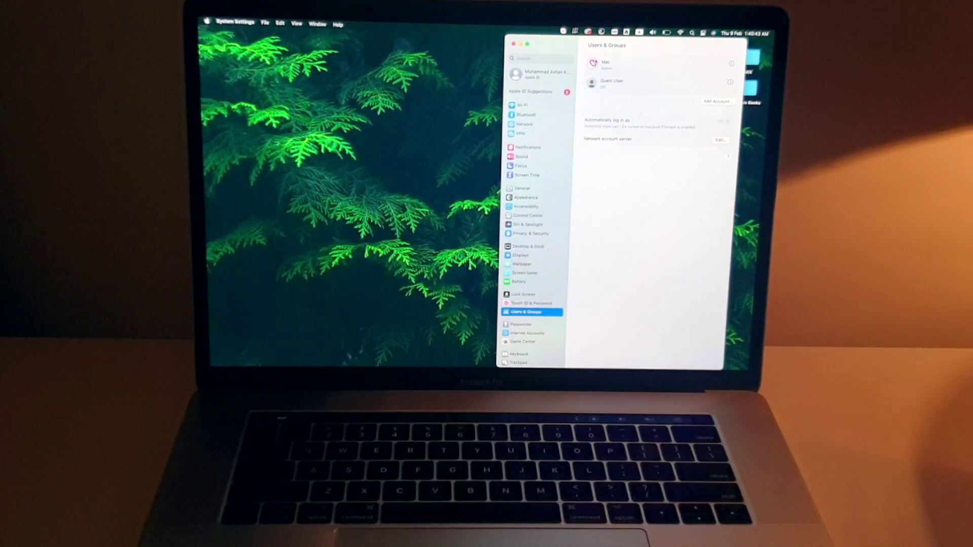
Step: Choose the yellow M monogram for the admin picture, removing the extra initial, and close the picker
left_click(592, 62)
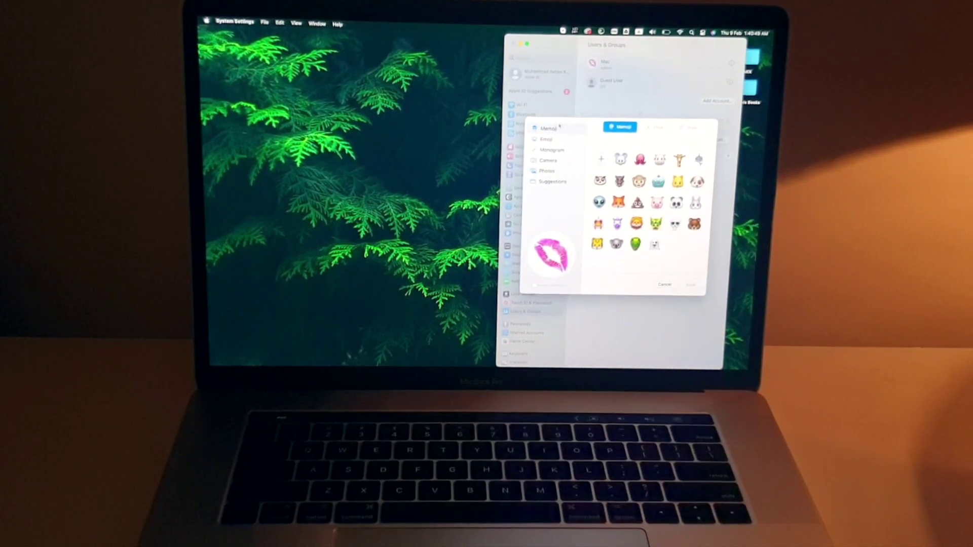
left_click(543, 139)
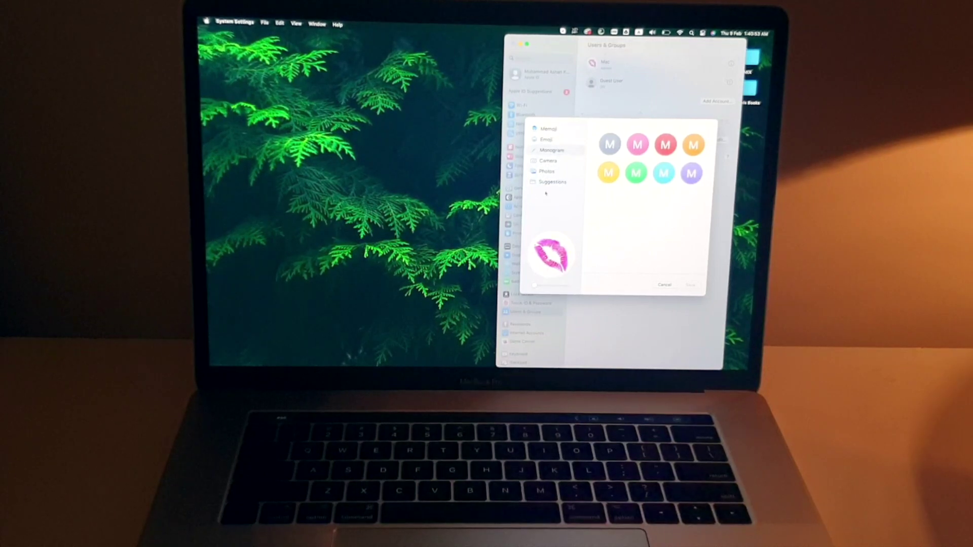
left_click(546, 181)
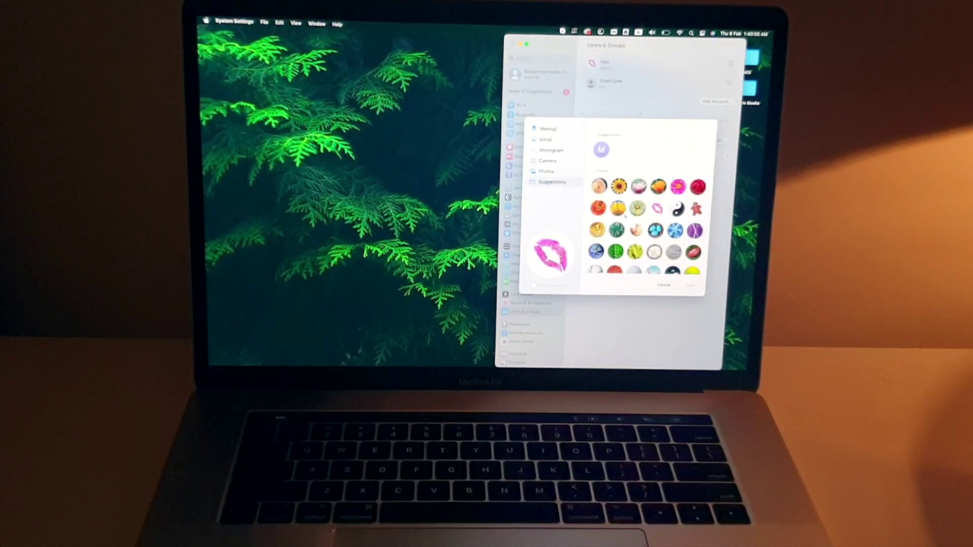
scroll(627, 215, "down", 2)
scroll(627, 215, "down", 2)
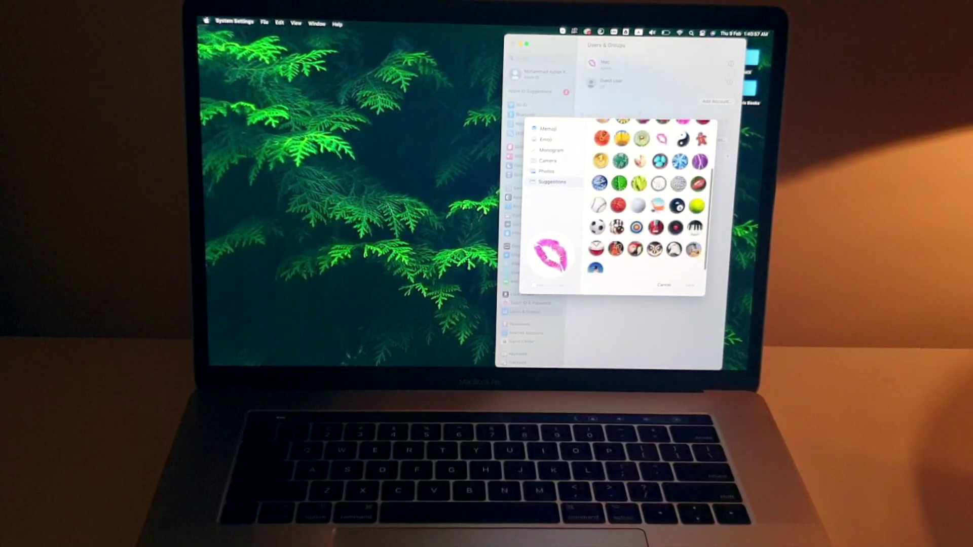
left_click(553, 151)
left_click(609, 173)
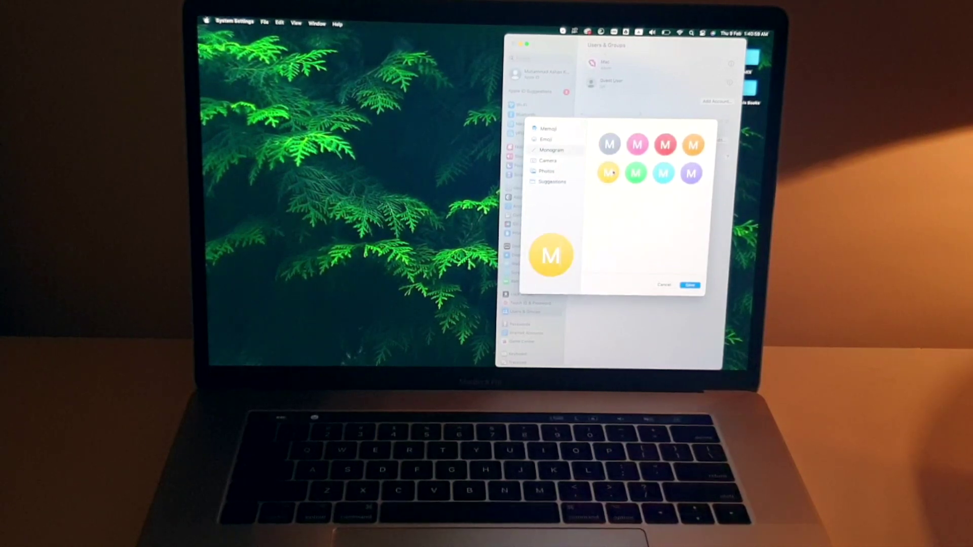
type("n")
key("BackSpace")
key("BackSpace")
left_click(663, 284)
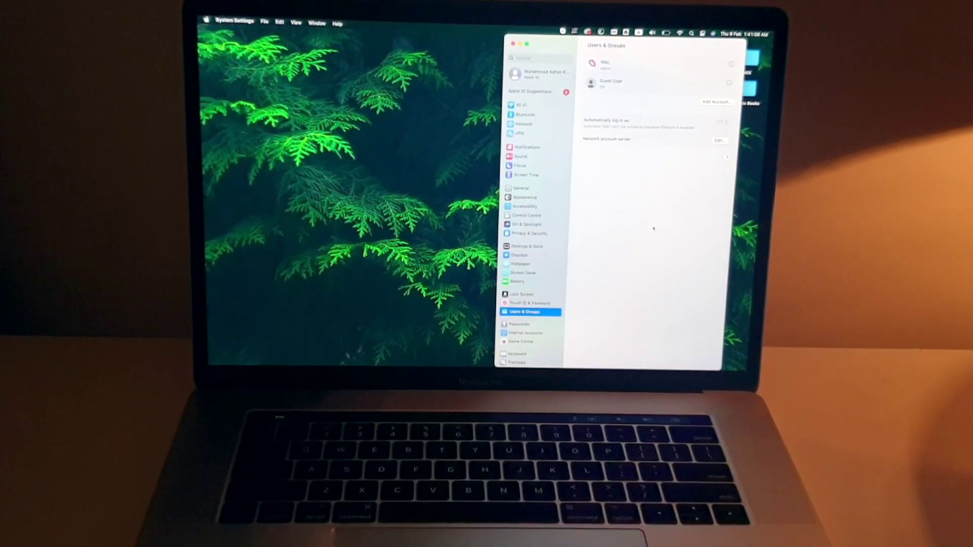